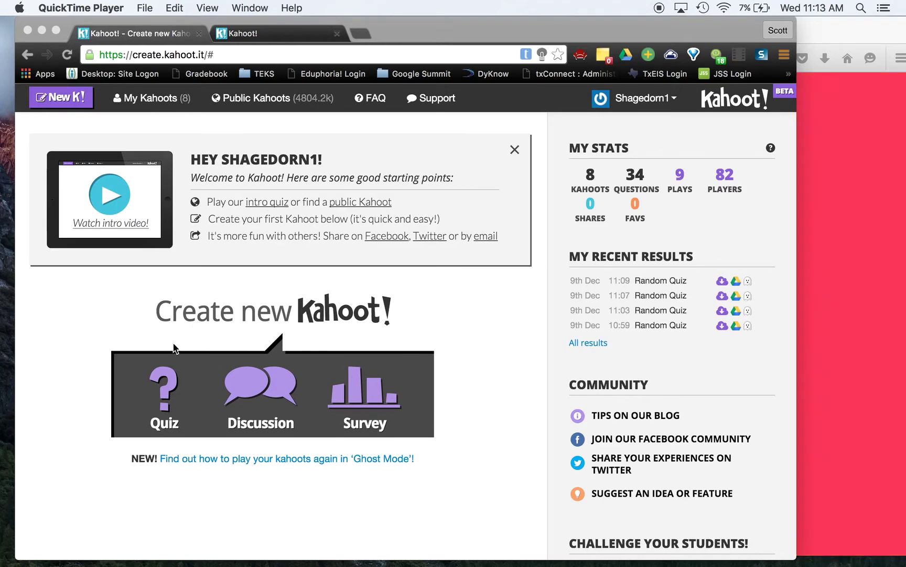
- Start a new Survey titled 'Who watched the news last night?' and confirm it with Go!
left_click(156, 334)
left_click(361, 403)
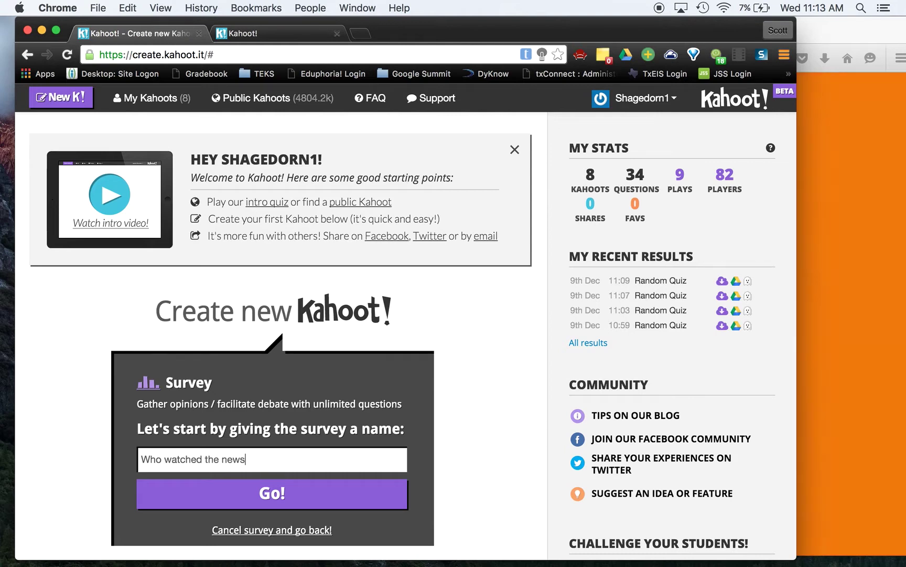
type("last nig")
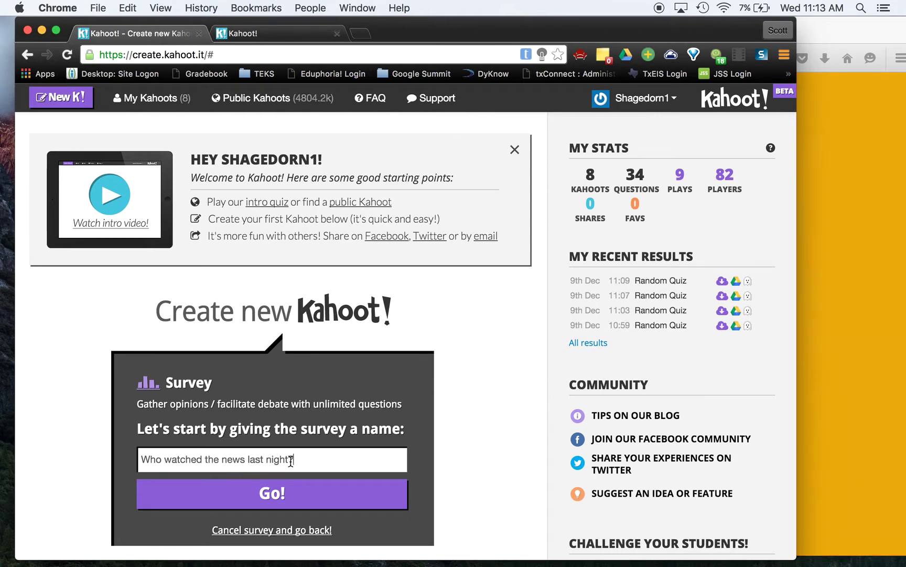
type("ht?")
left_click(313, 493)
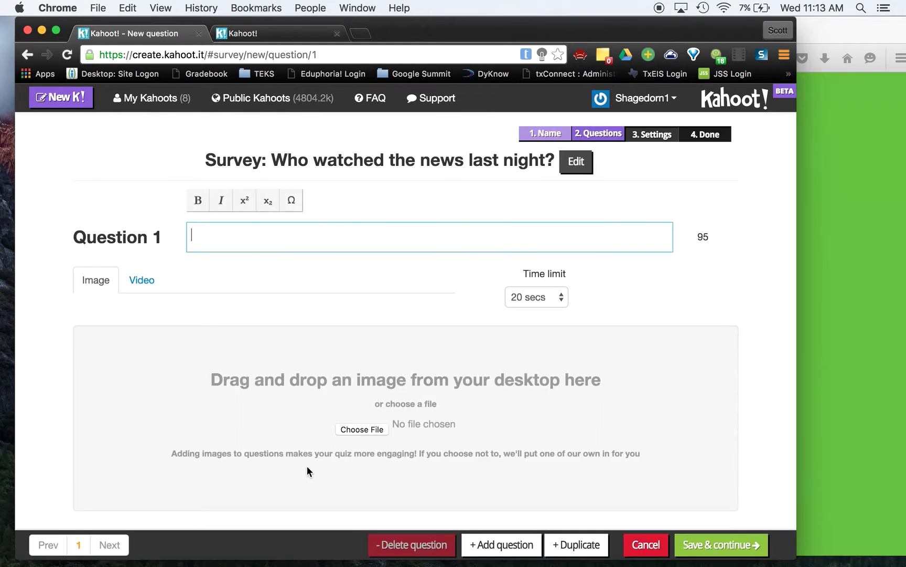
- Enter question 1 as 'Did you watch the news last night?' with answers Yes and No
scroll(335, 269, "down", 3)
scroll(335, 269, "up", 3)
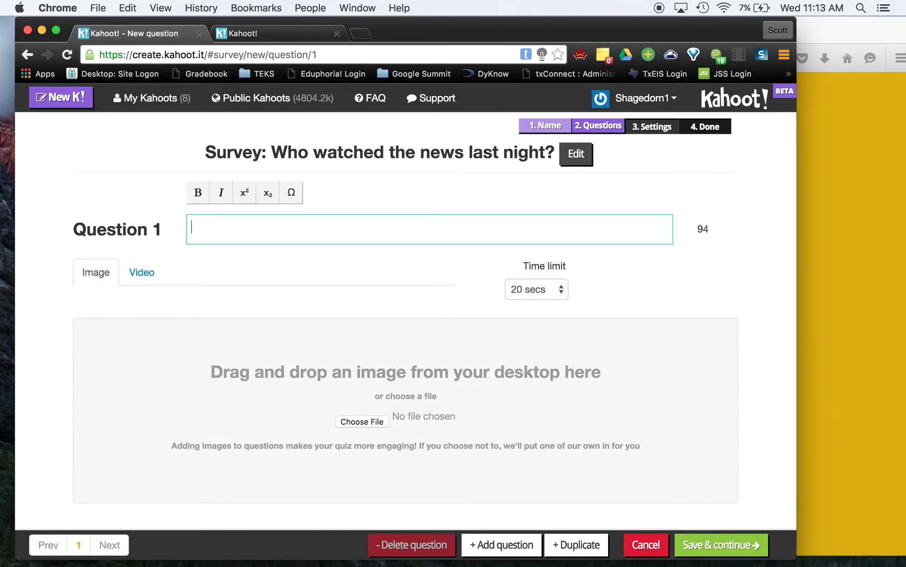
type("ou watch the news last night?")
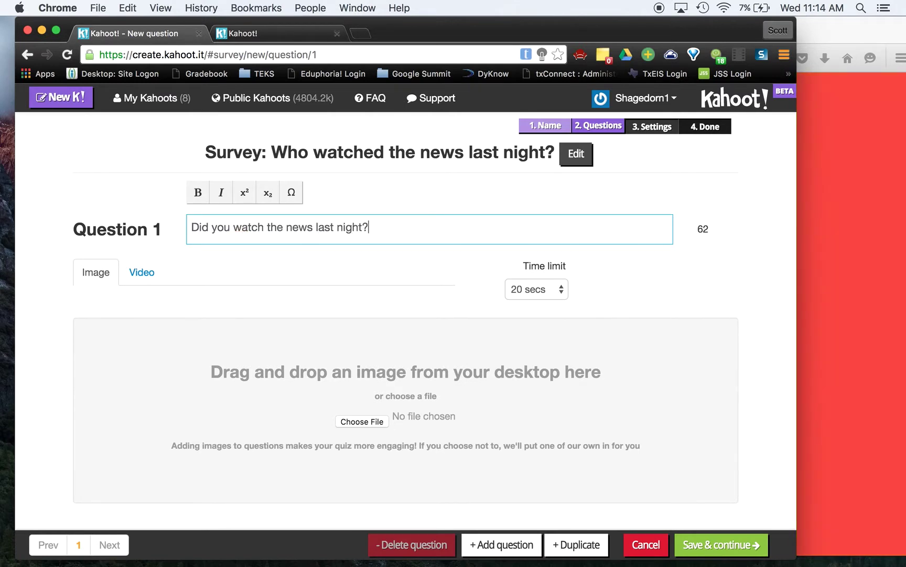
scroll(252, 239, "down", 4)
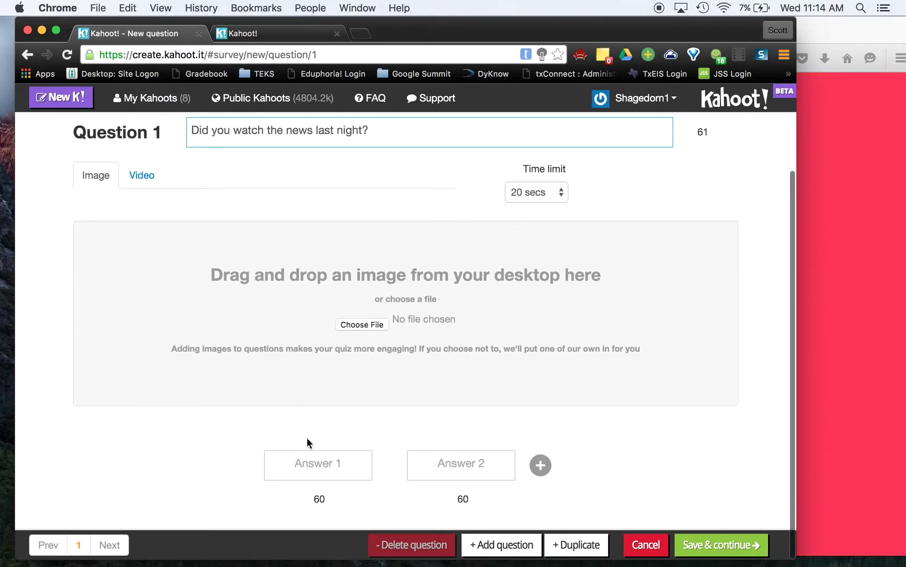
left_click(314, 461)
type("Y")
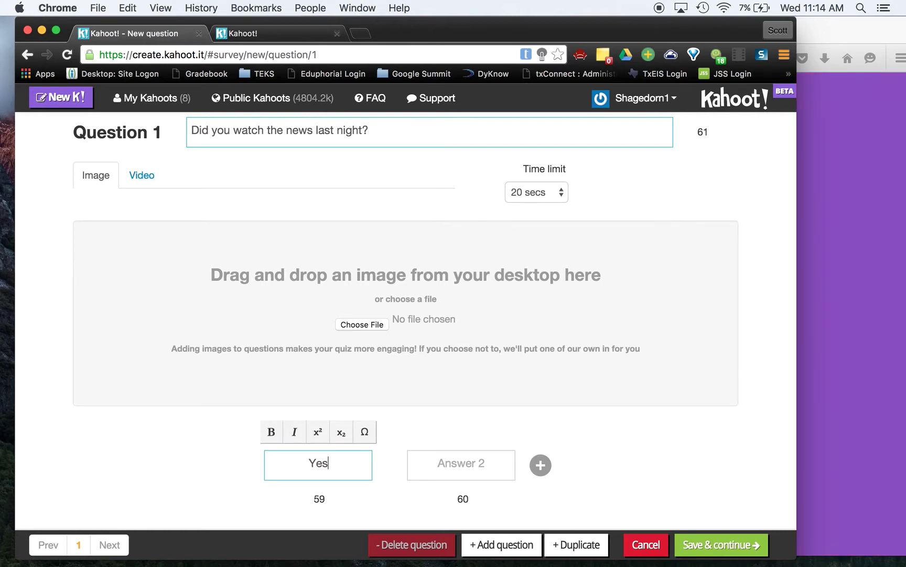
type("es")
left_click(462, 464)
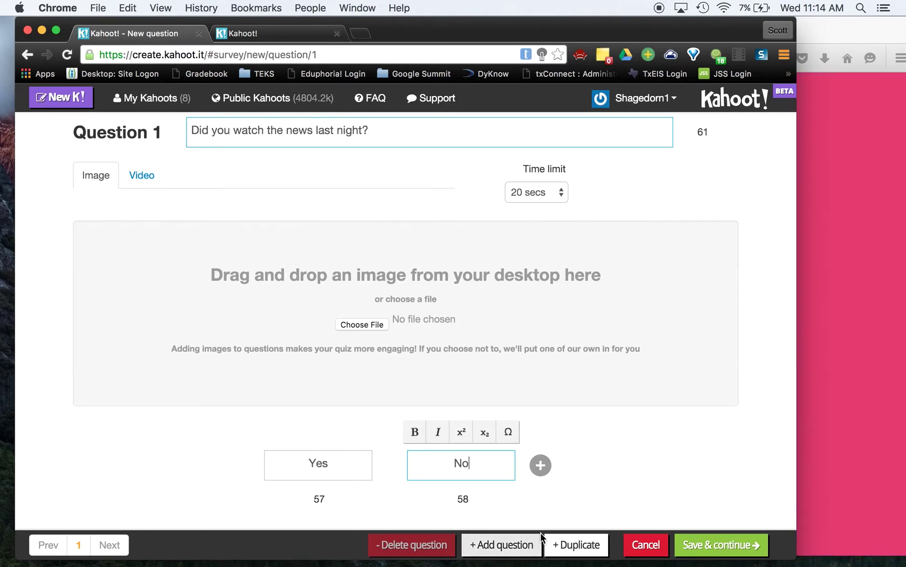
- Add question 2, 'Did you watch more than the sports scores?', and remove answers 3 and 4
left_click(506, 544)
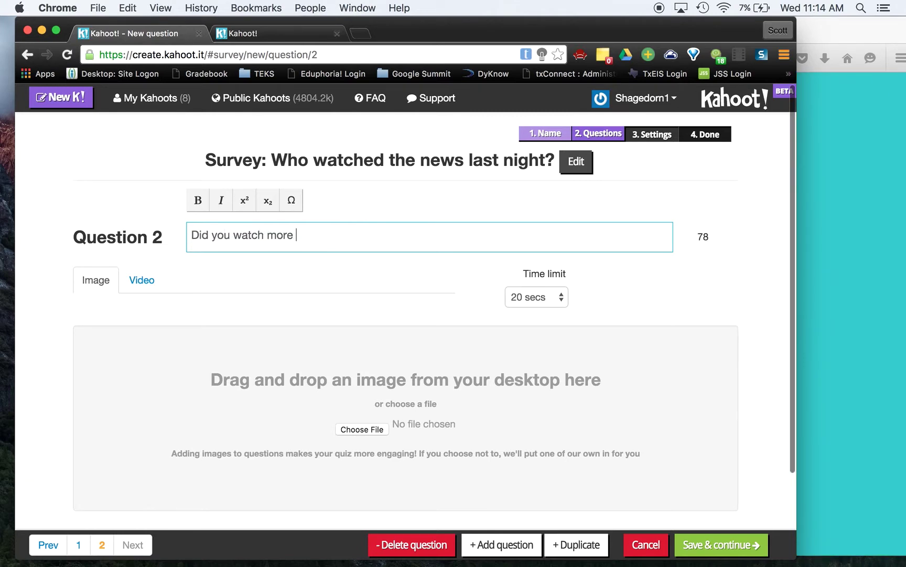
type("sport")
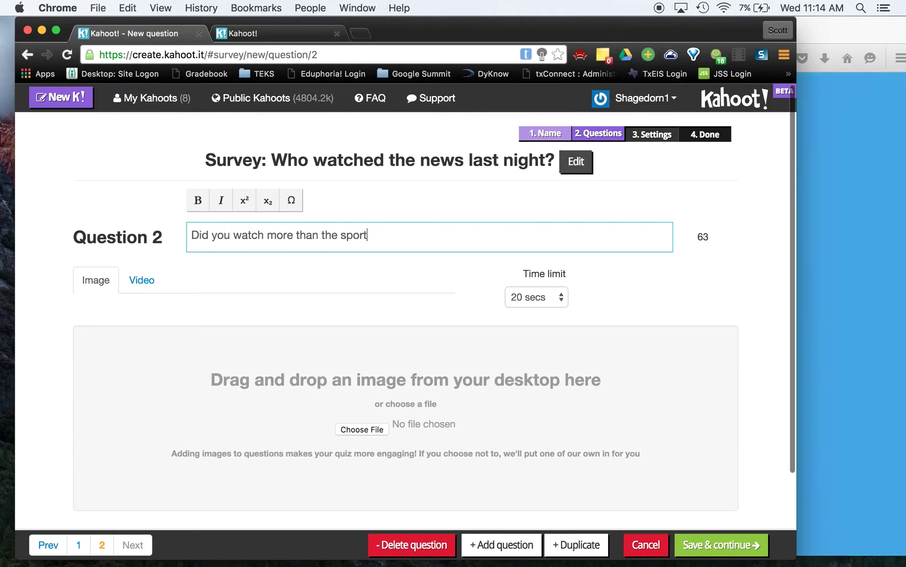
type("s scores?")
scroll(406, 315, "down", 3)
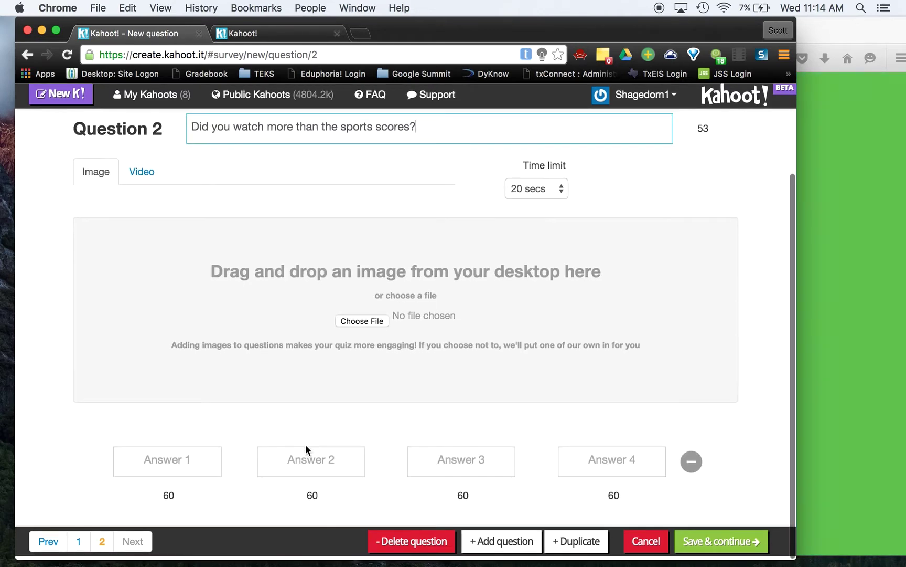
left_click(691, 465)
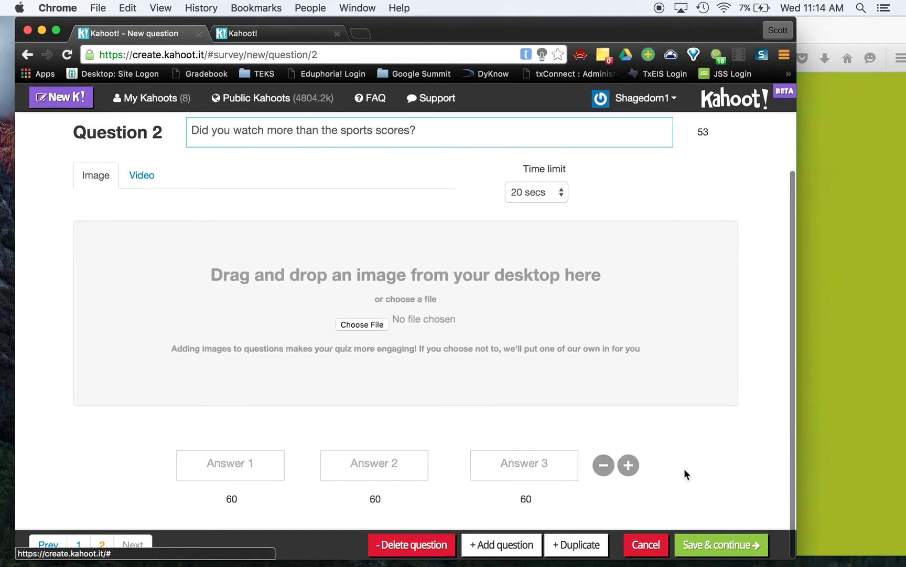
left_click(604, 465)
- Fill question 2's answers with Yes and No and save the questions
left_click(325, 463)
type("Yes")
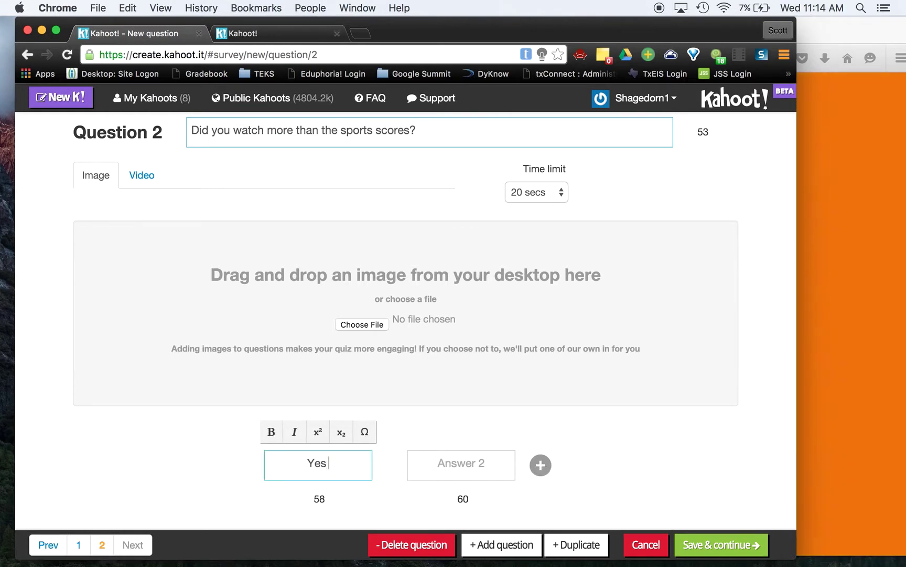
key("Tab")
type("No")
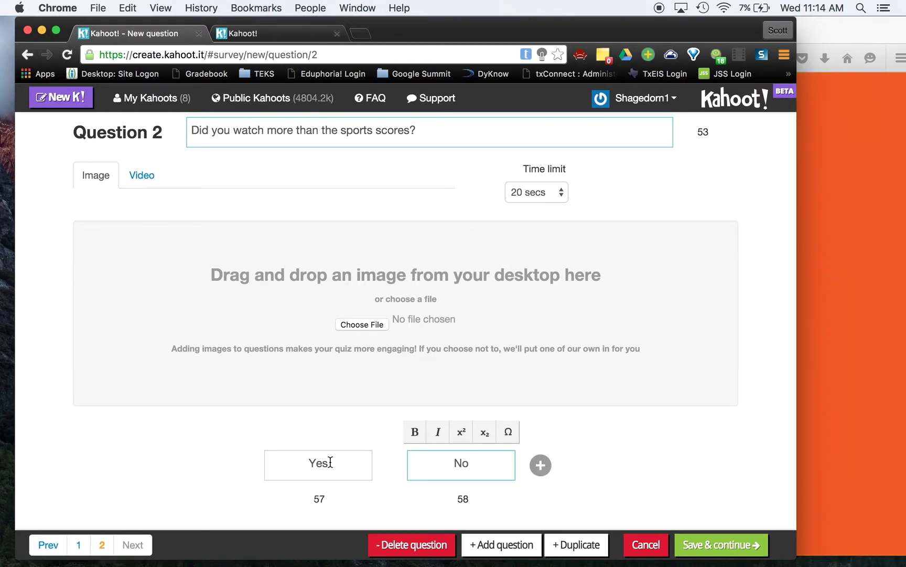
left_click(706, 544)
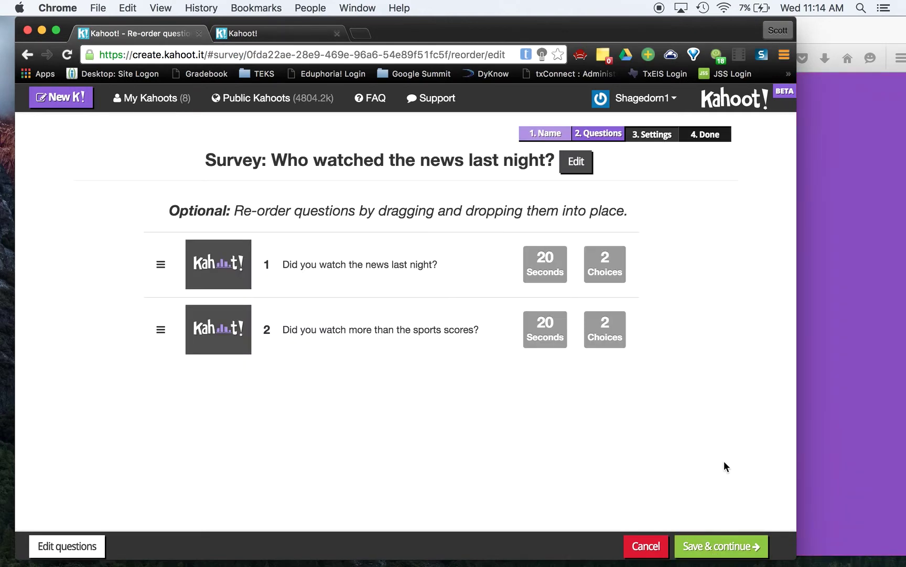
- Set the survey's privacy to Private and its description to 'Random Survey'
left_click(728, 546)
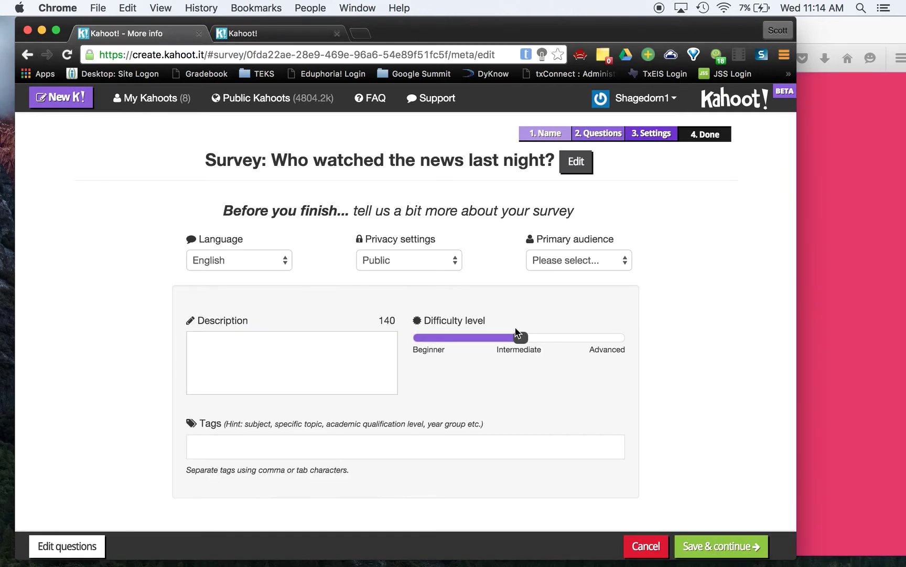
left_click(413, 262)
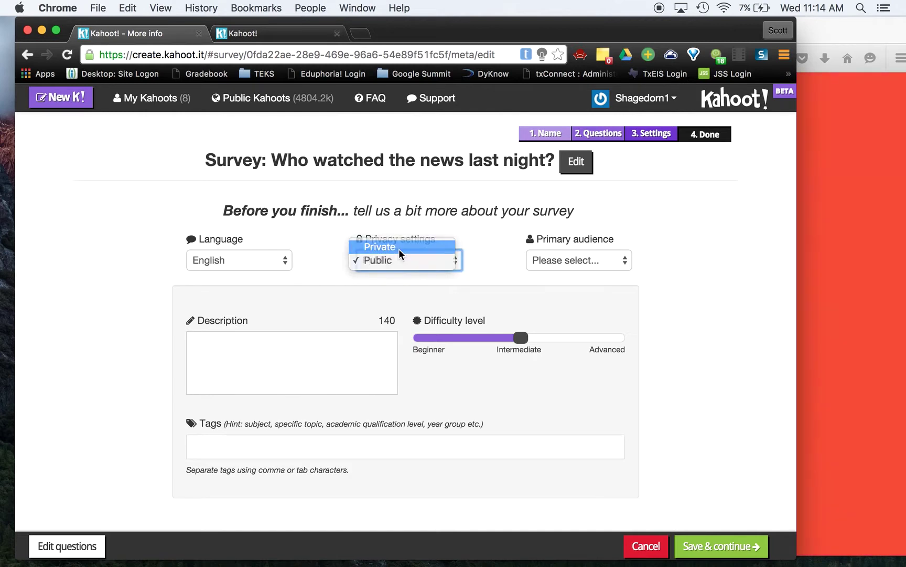
left_click(399, 250)
left_click(322, 350)
type("Random Survey")
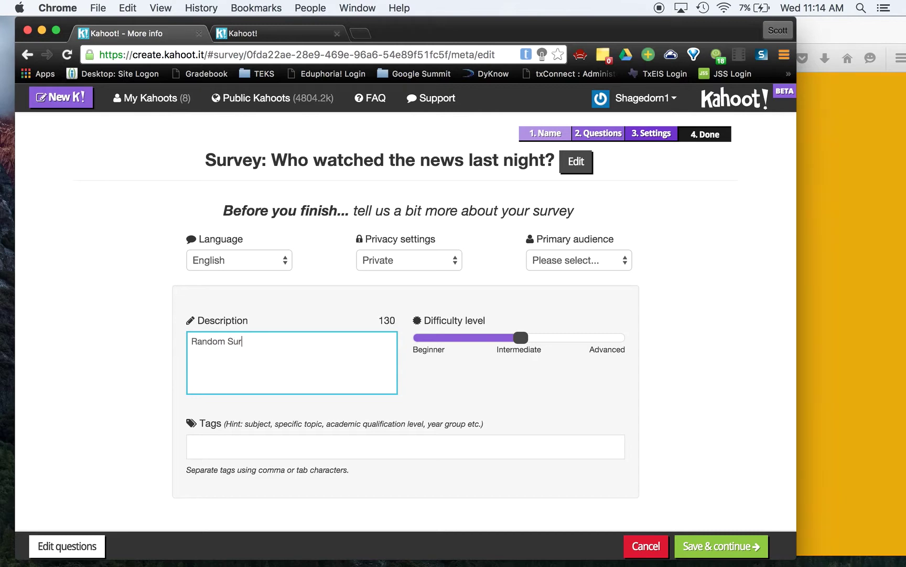
- Choose School as the primary audience and save the settings
left_click(704, 538)
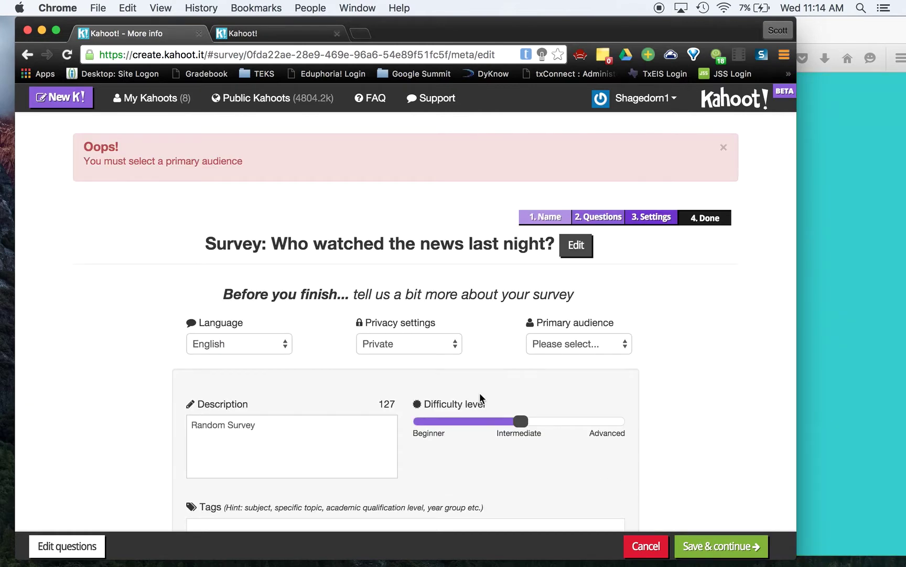
left_click(558, 346)
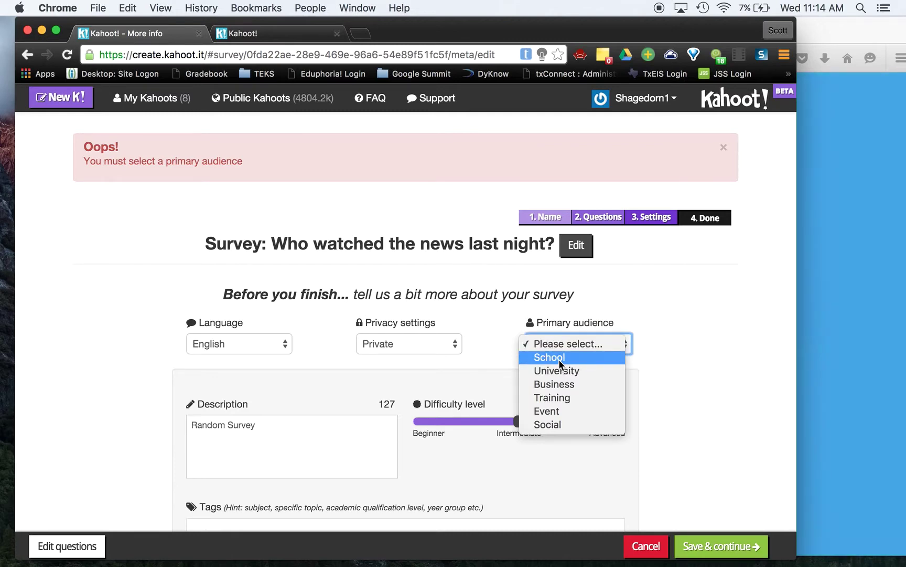
left_click(558, 357)
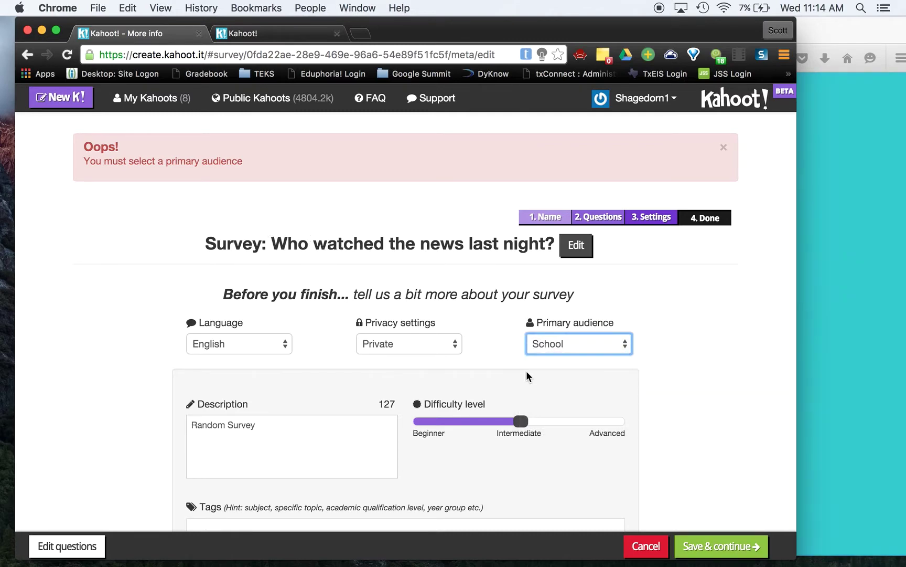
left_click(708, 544)
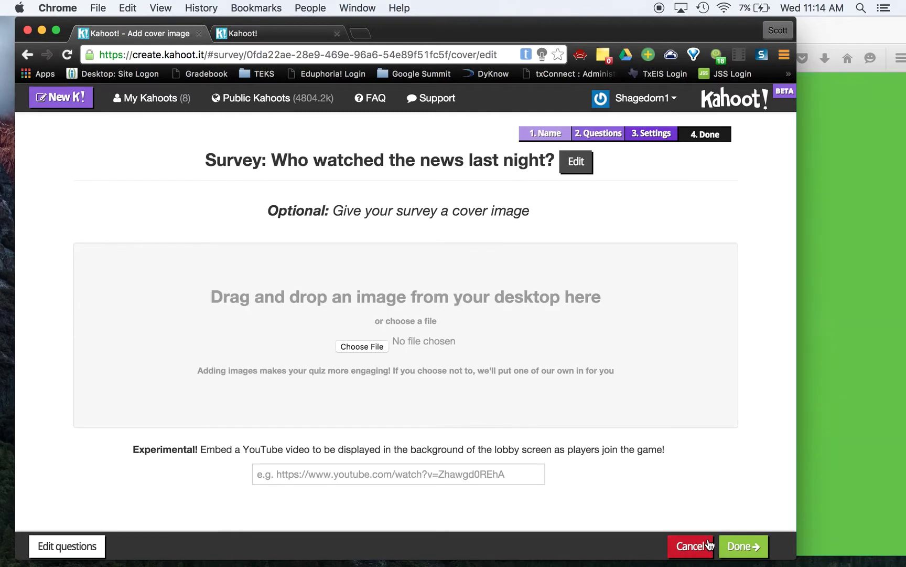
- Finish the survey, launch it to a lobby with game PIN 849024, and switch to the player join page
left_click(744, 546)
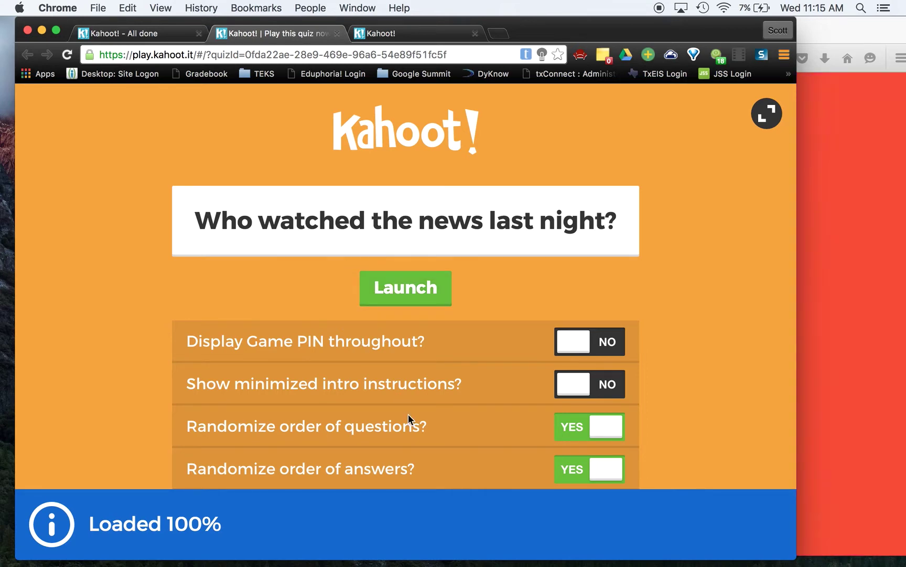
left_click(410, 288)
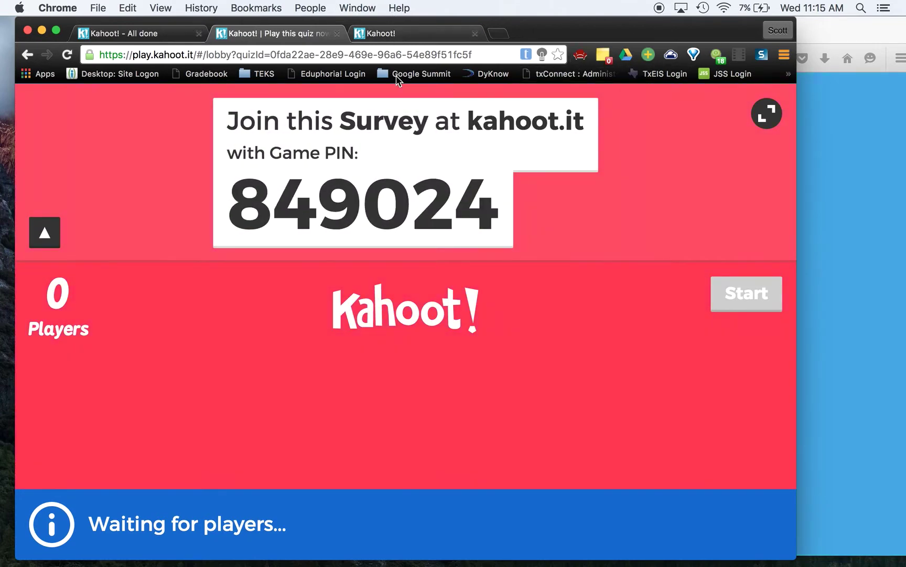
left_click(405, 36)
- Join the game on kahoot.it with PIN 849024 and enter the nickname 'Student 1'
left_click(394, 300)
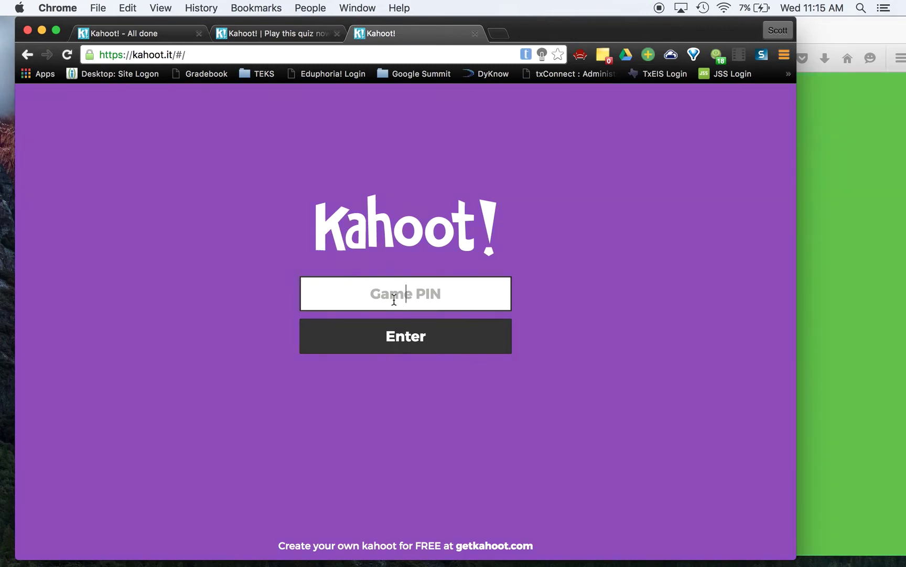
type("849024")
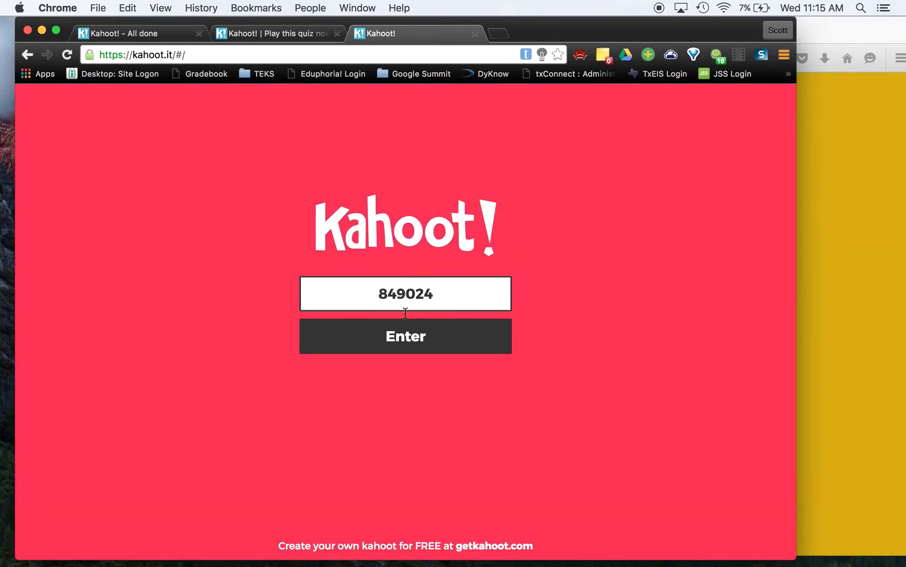
left_click(412, 337)
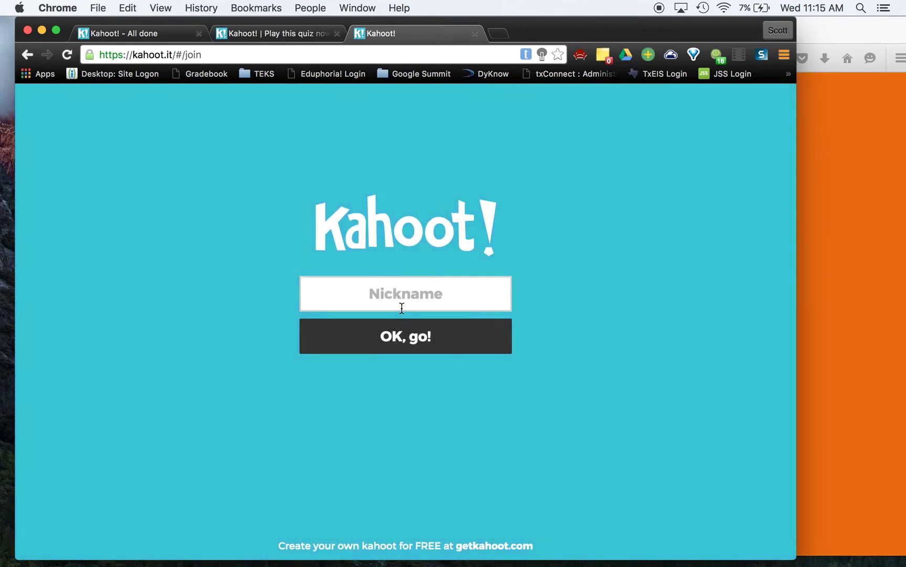
left_click(400, 303)
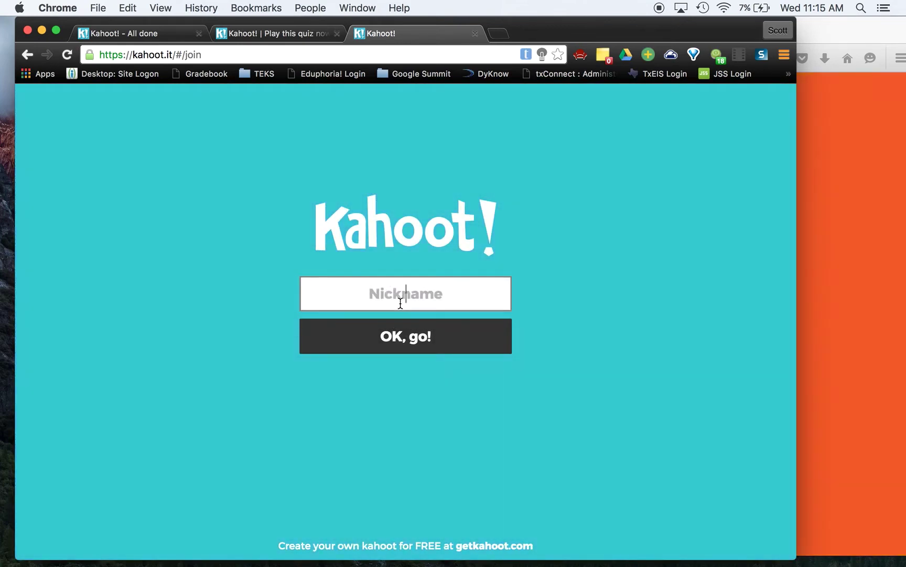
type("S")
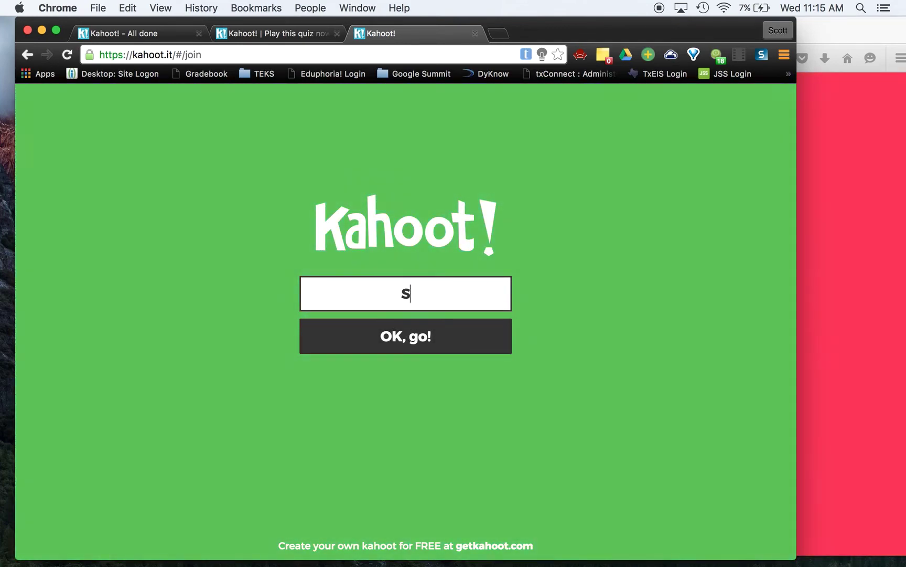
type("tudent 1")
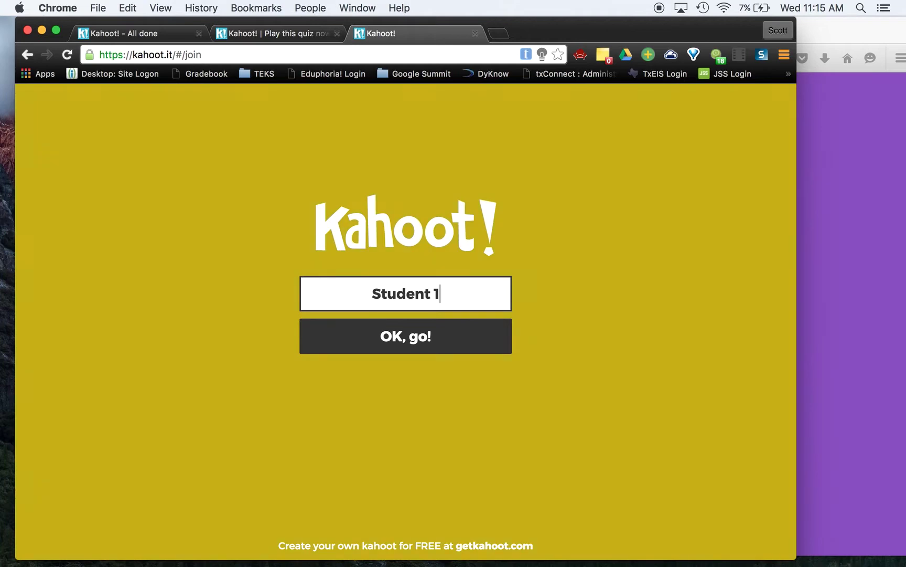
- In Firefox, join with PIN 849024 as a second player nicknamed 'Student 2'
left_click(438, 341)
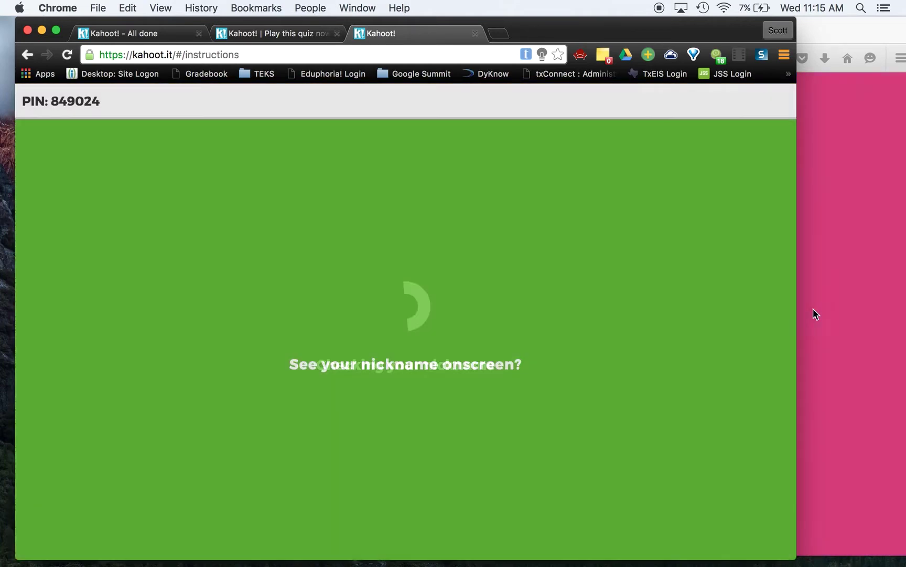
left_click(813, 308)
left_click(641, 284)
type("4")
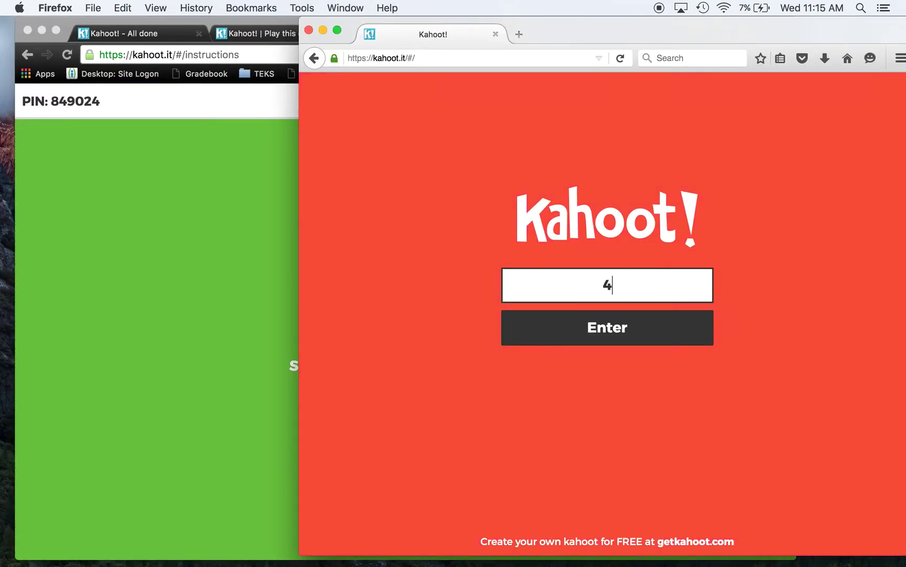
key("BackSpace")
type("849024")
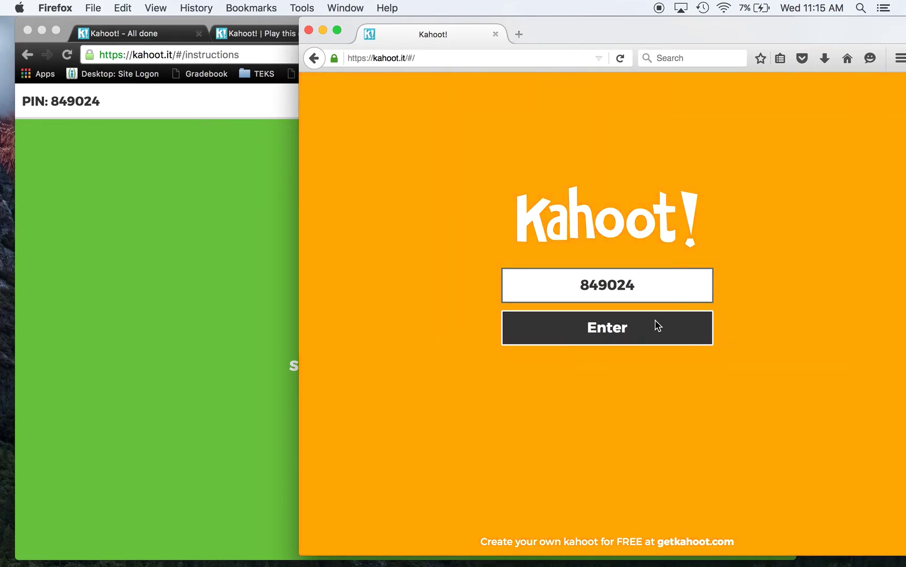
left_click(622, 329)
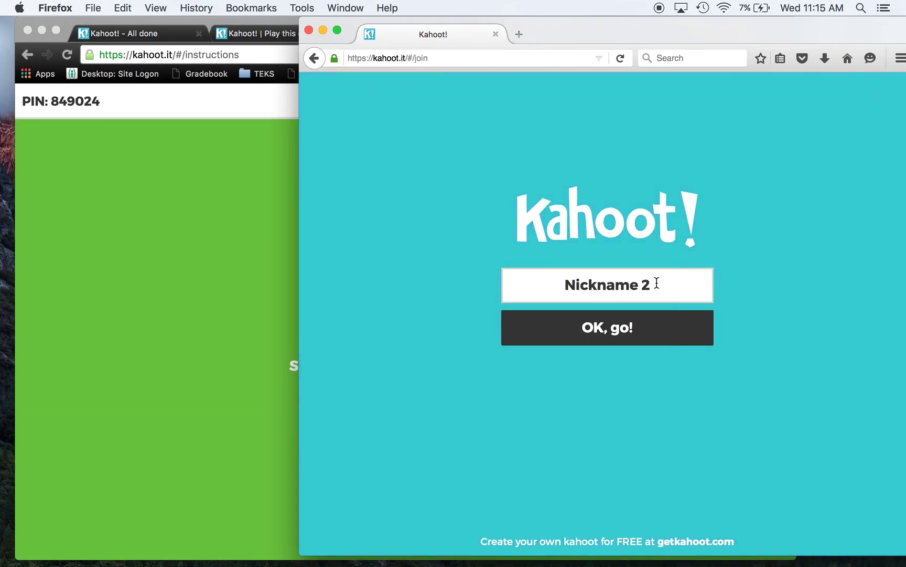
left_click_drag(657, 283, 524, 253)
type("Student 2")
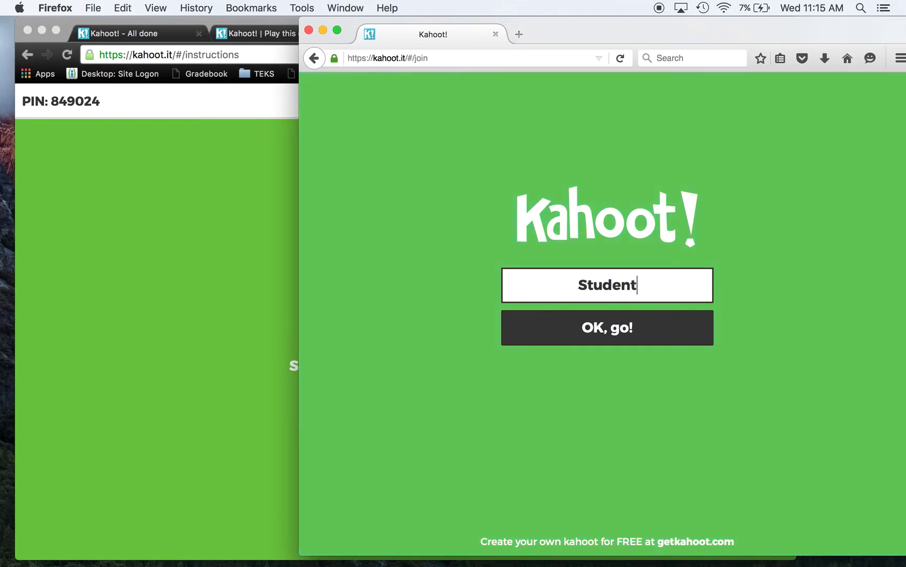
left_click(592, 336)
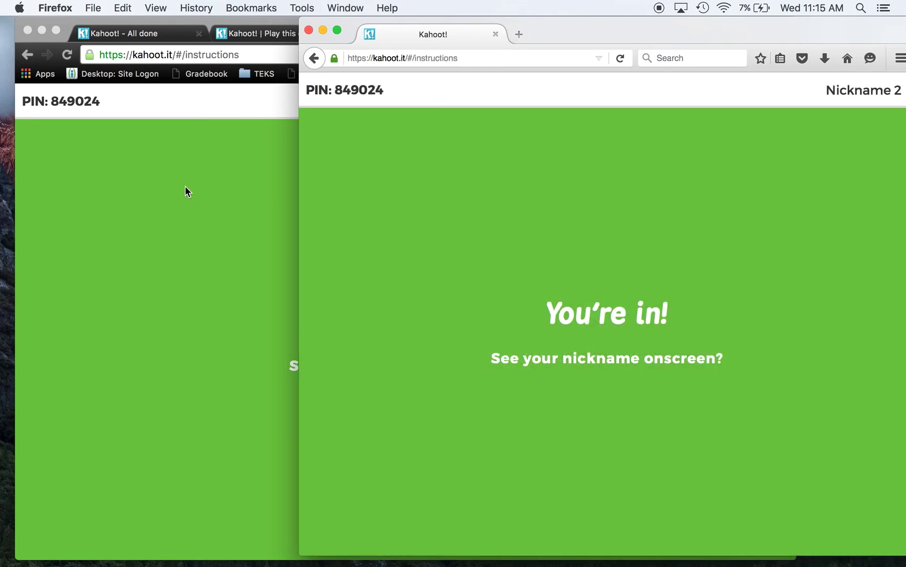
- Start the game from the host's lobby with both students joined
left_click(185, 190)
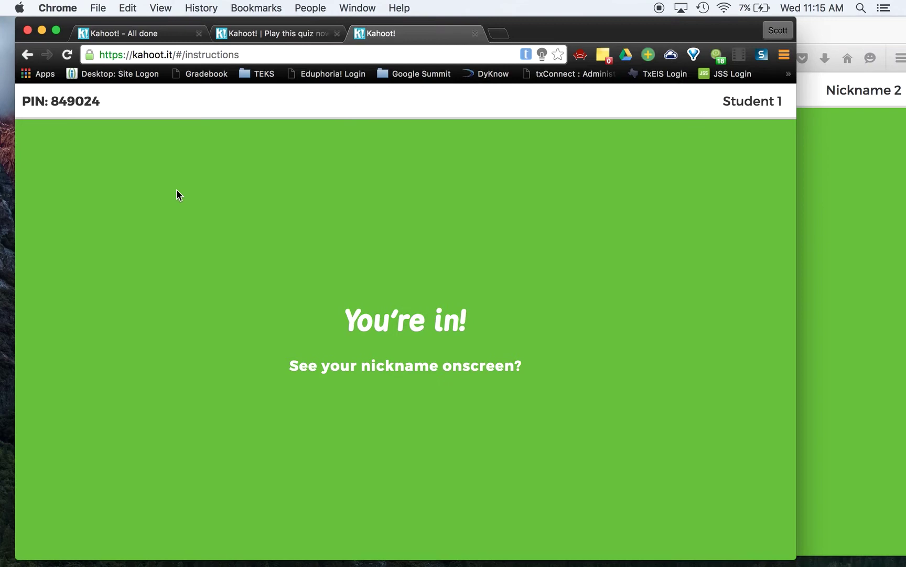
left_click(248, 35)
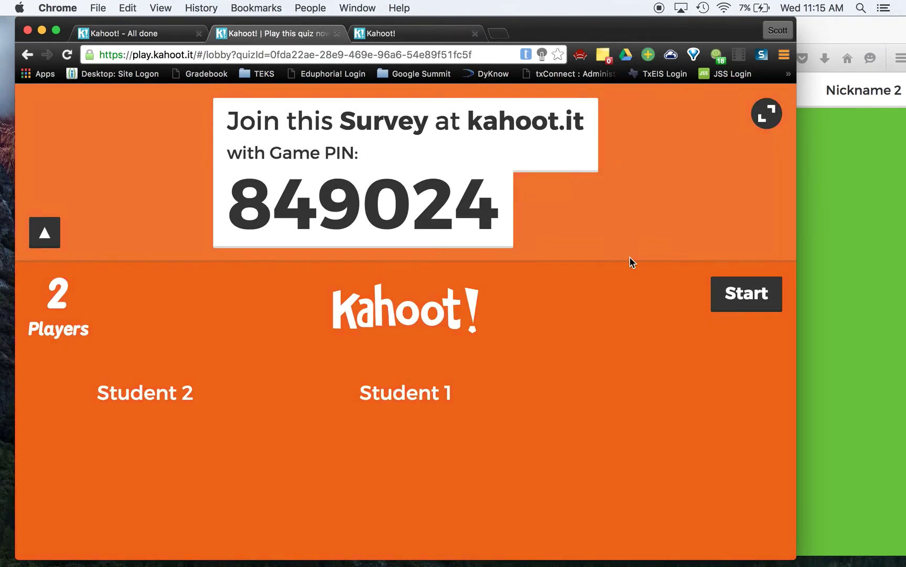
left_click(746, 293)
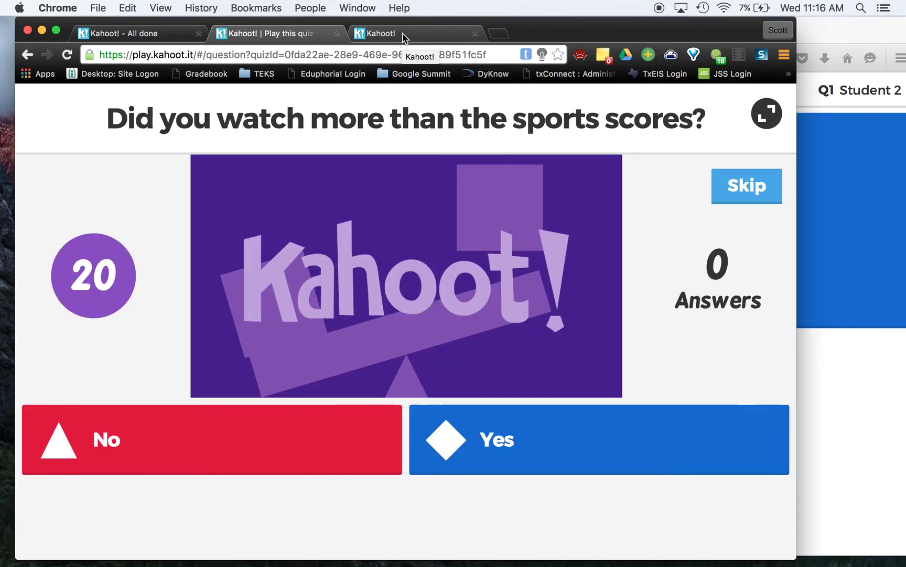
- Vote Yes as Student 2 and No as Student 1, then advance the host to question 2
left_click(403, 33)
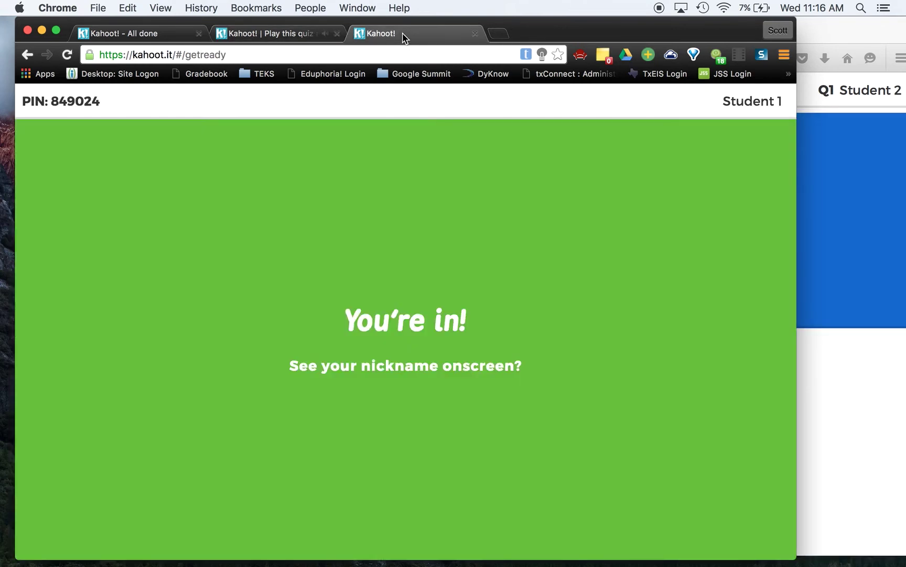
left_click(868, 393)
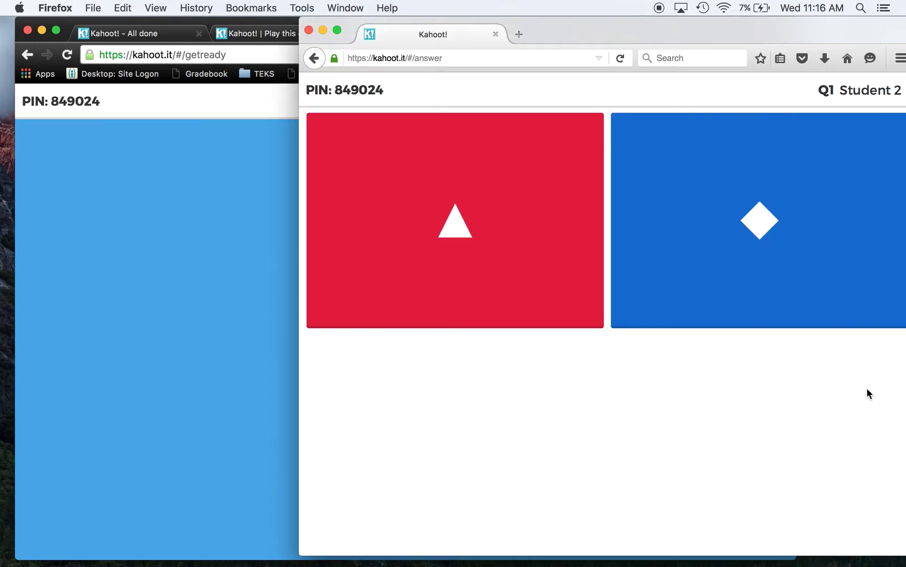
left_click(819, 223)
left_click(216, 404)
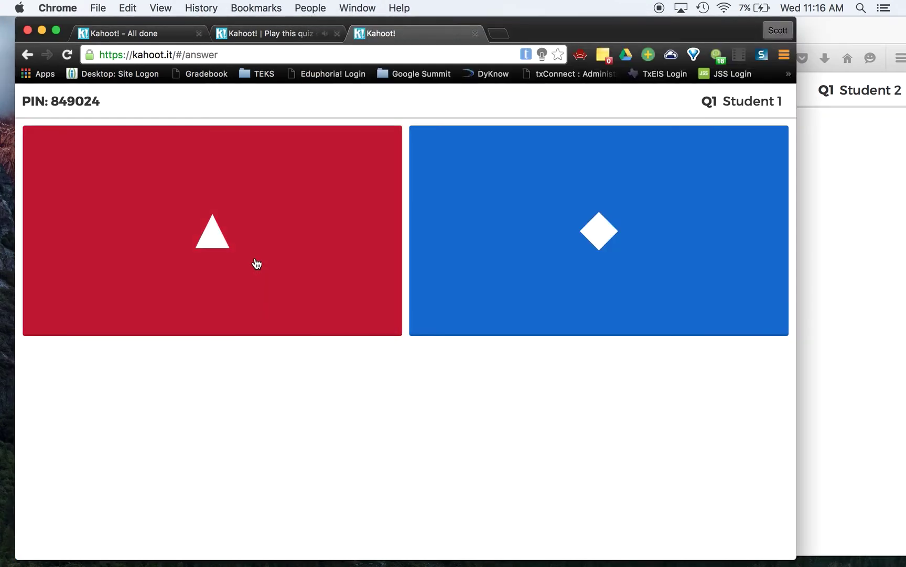
left_click(257, 263)
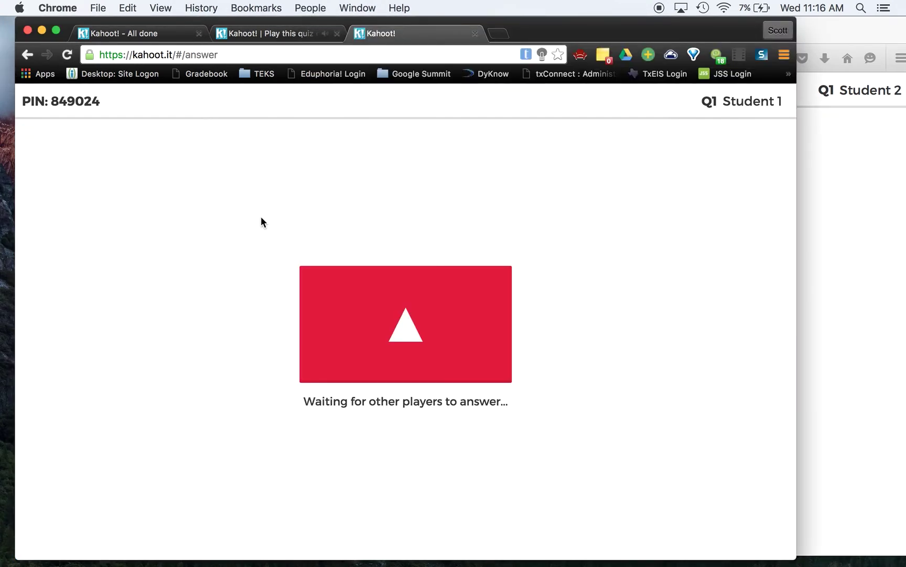
left_click(270, 34)
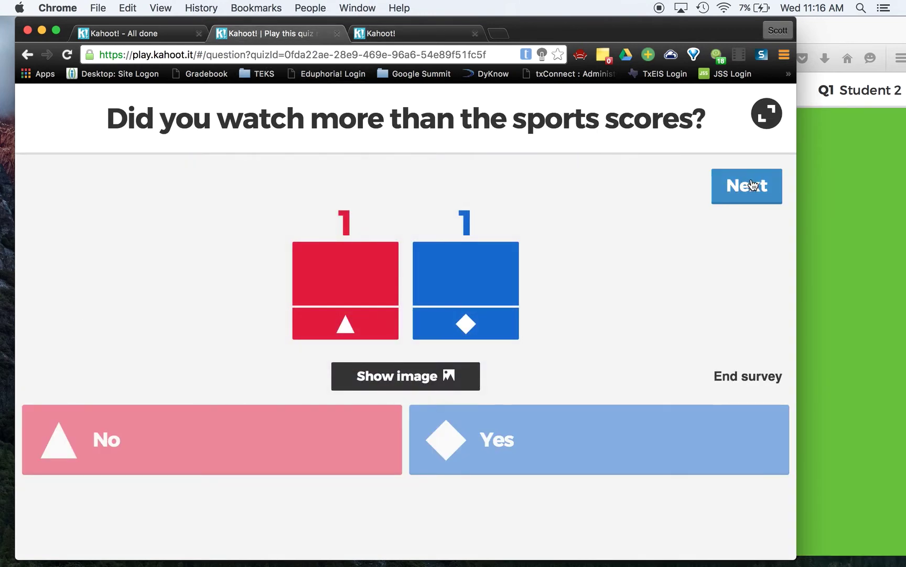
left_click(749, 186)
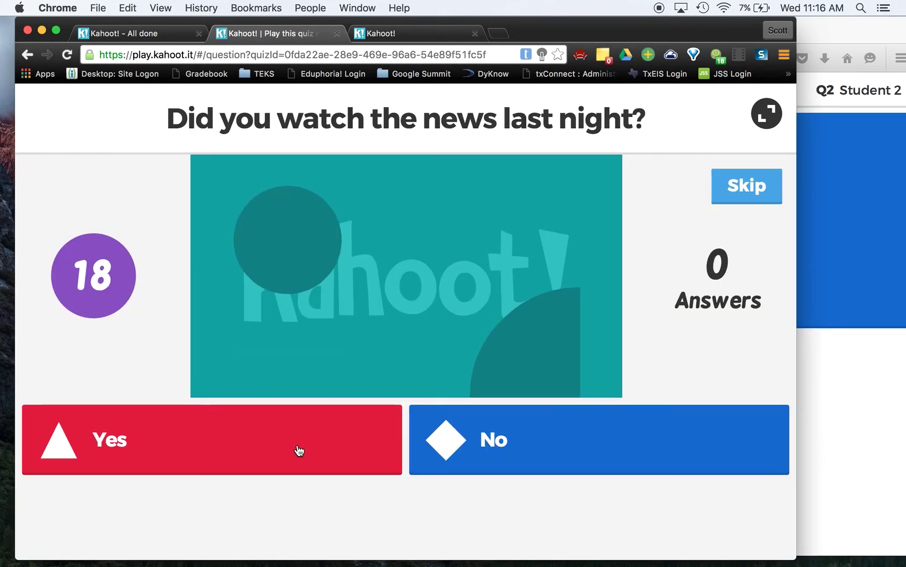
- Vote Yes for both students, then advance the host to the 'Thanks for taking part!' results page
left_click(413, 35)
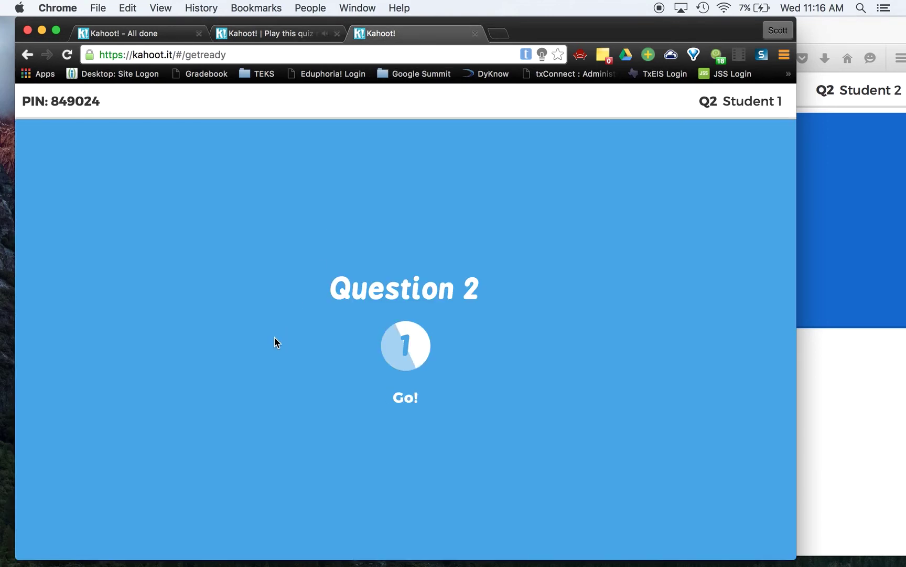
left_click(821, 259)
left_click(502, 208)
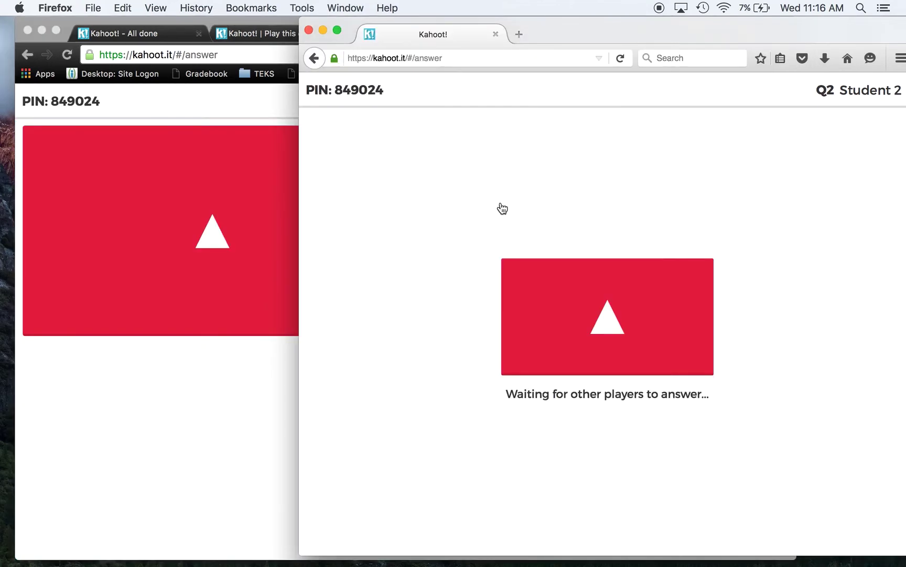
left_click(156, 239)
left_click(281, 169)
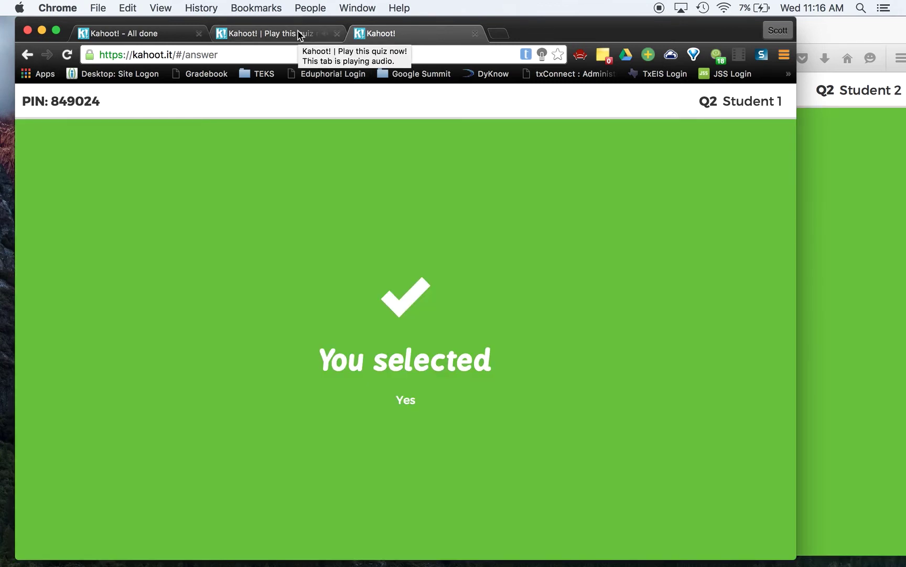
left_click(300, 35)
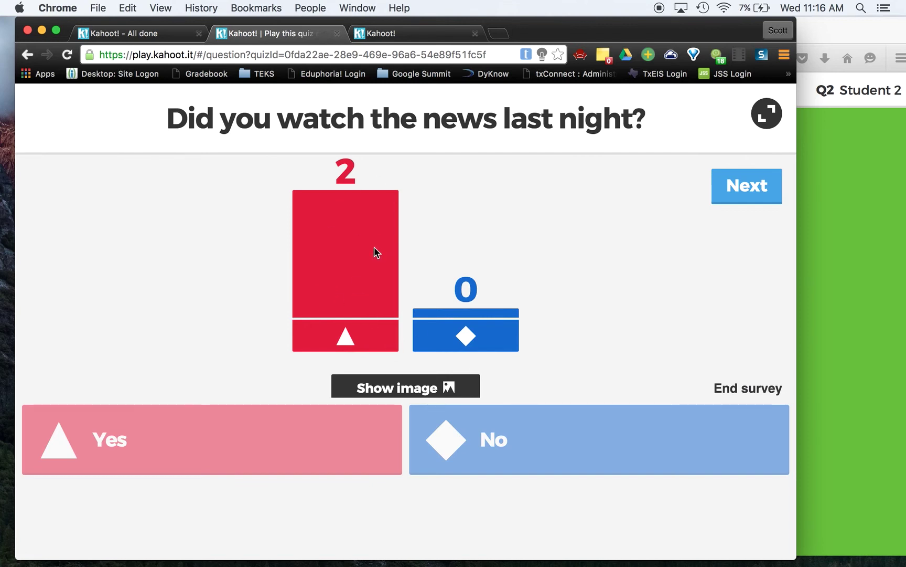
left_click(743, 193)
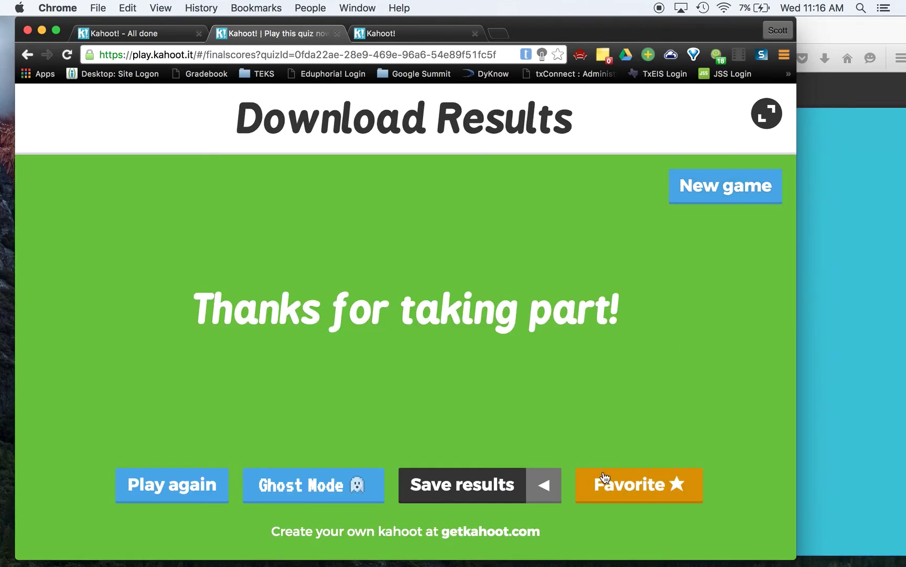
- Download the survey results as an .xls file and open it from the download bar
left_click(483, 496)
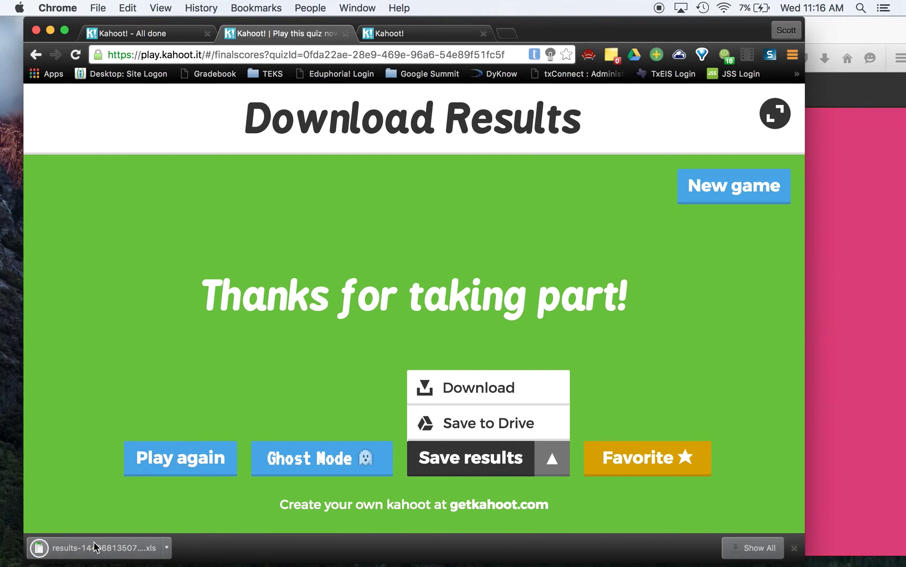
left_click(93, 540)
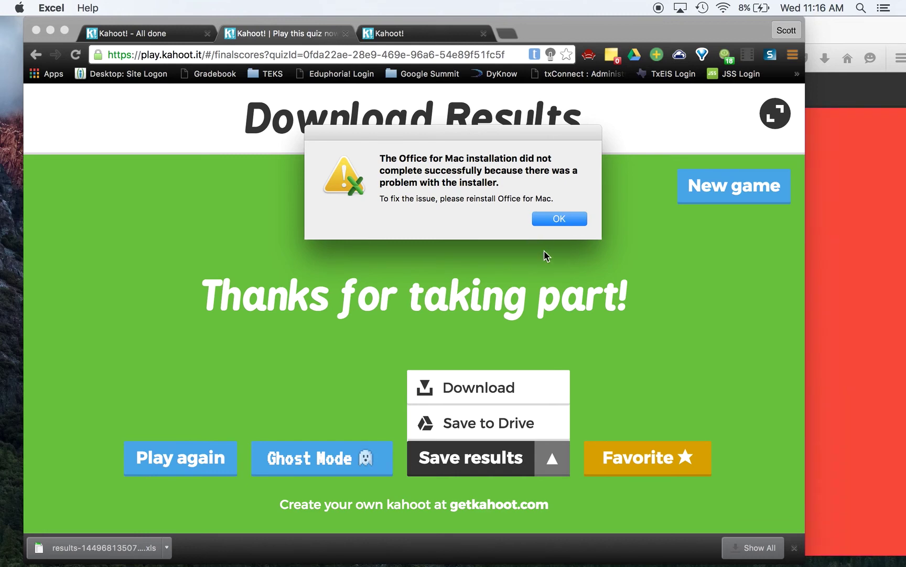
- Open the downloaded results .xls in Excel, review both students' answers and the Ratings sheet, then return to Chrome
key("Return")
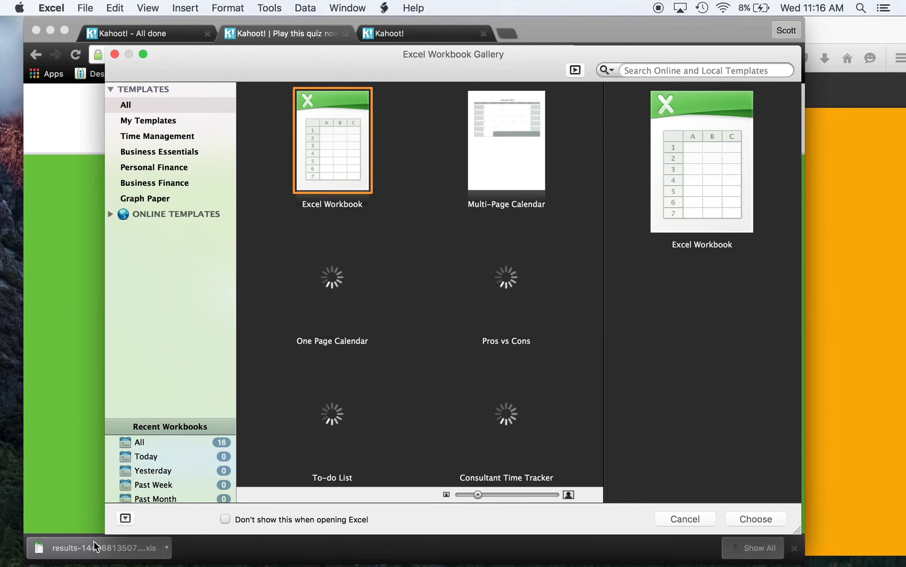
left_click(94, 547)
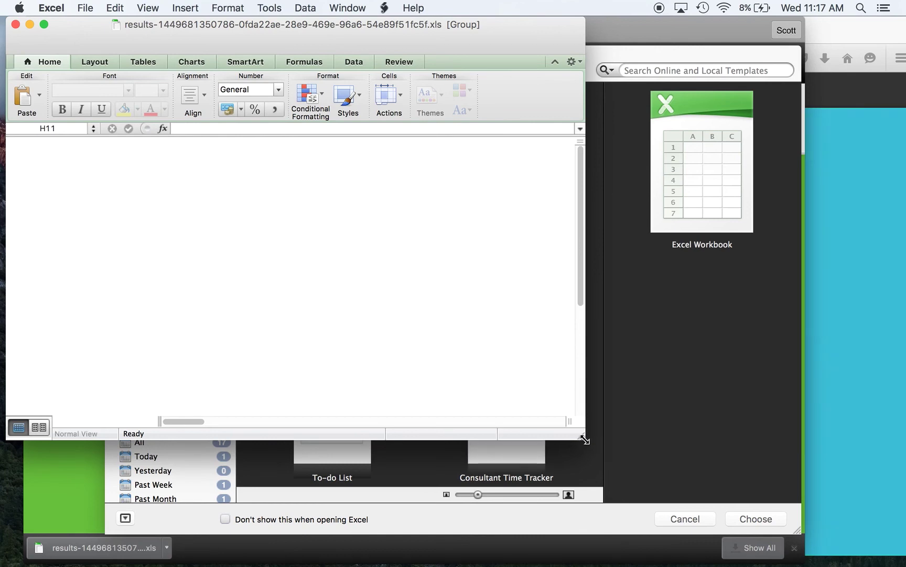
left_click_drag(587, 438, 692, 480)
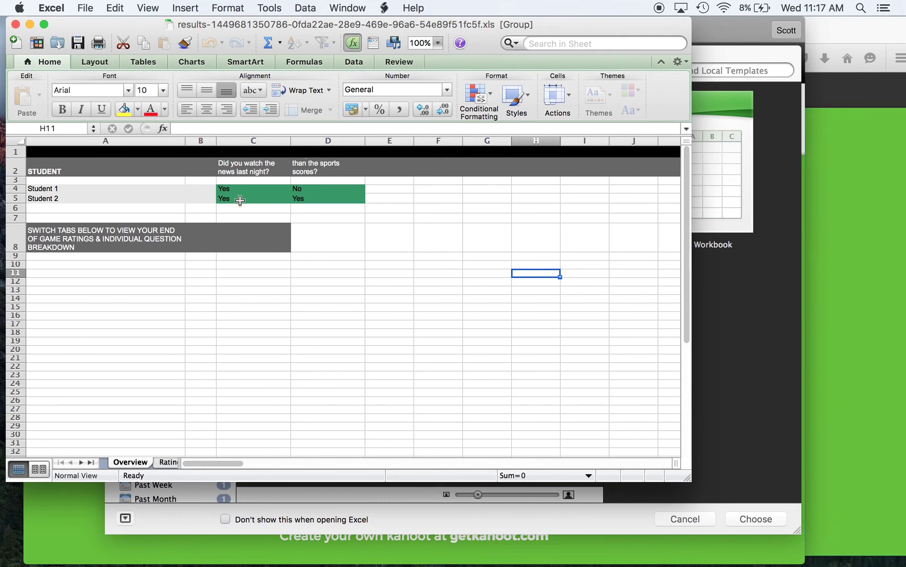
left_click(169, 464)
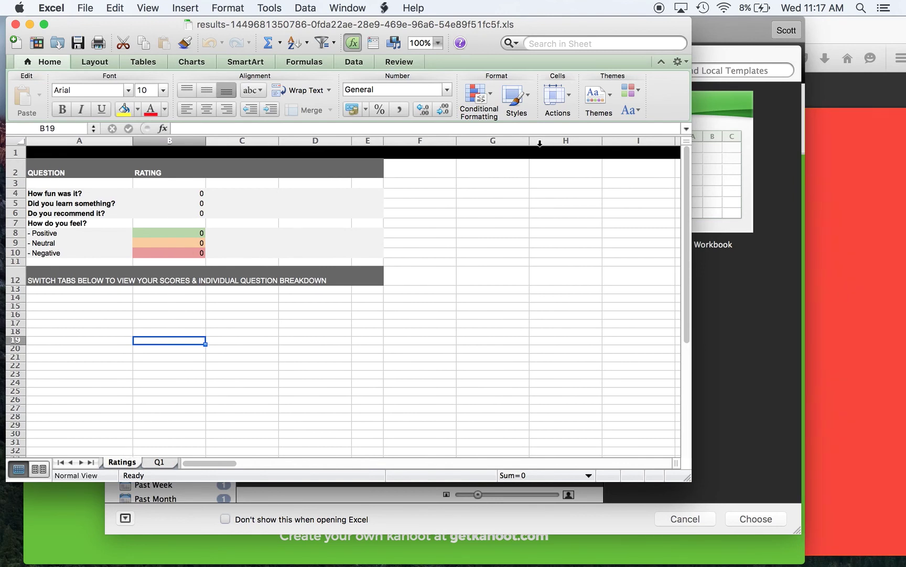
left_click(710, 40)
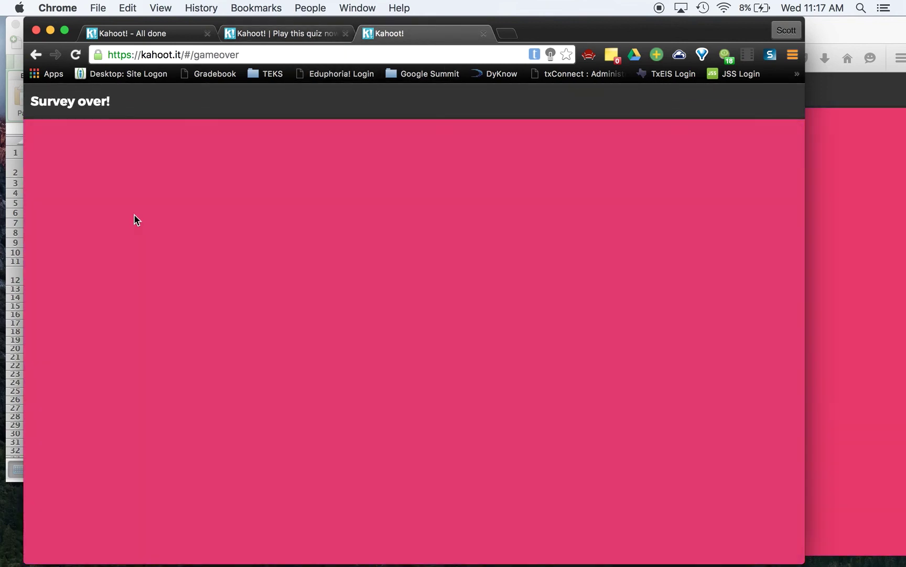
- Return to Chrome's 'Kahoot! | Play this quiz' tab showing the host's 'Thanks for taking part!' Download Results page
left_click(17, 268)
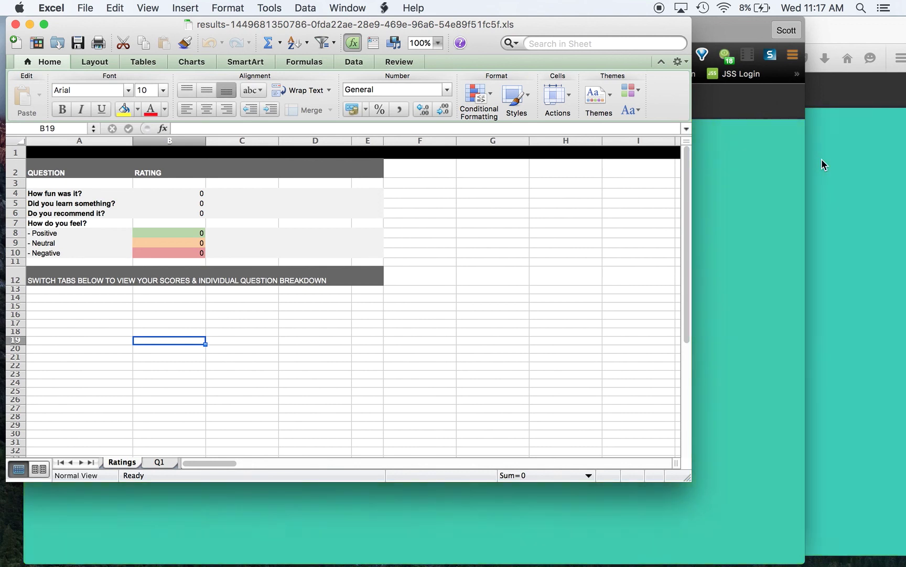
left_click(735, 24)
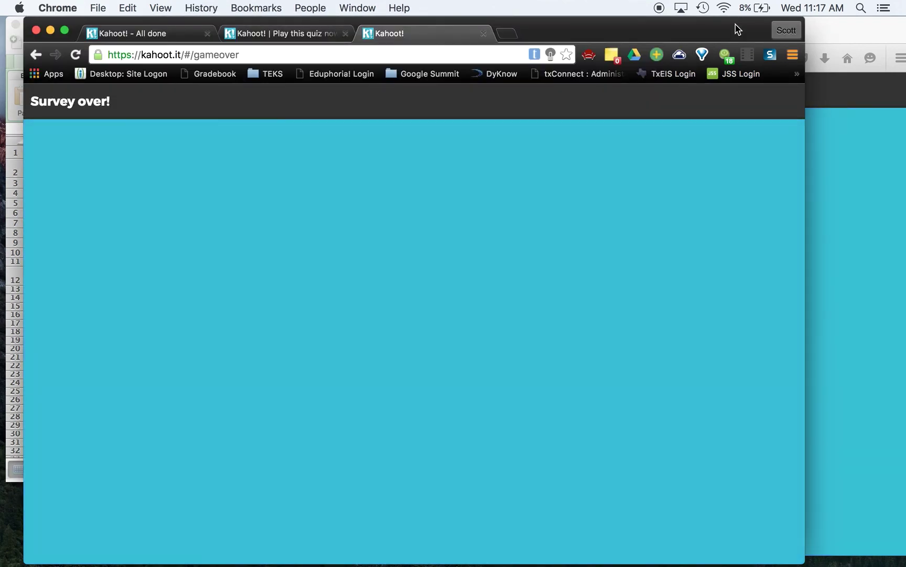
left_click(307, 33)
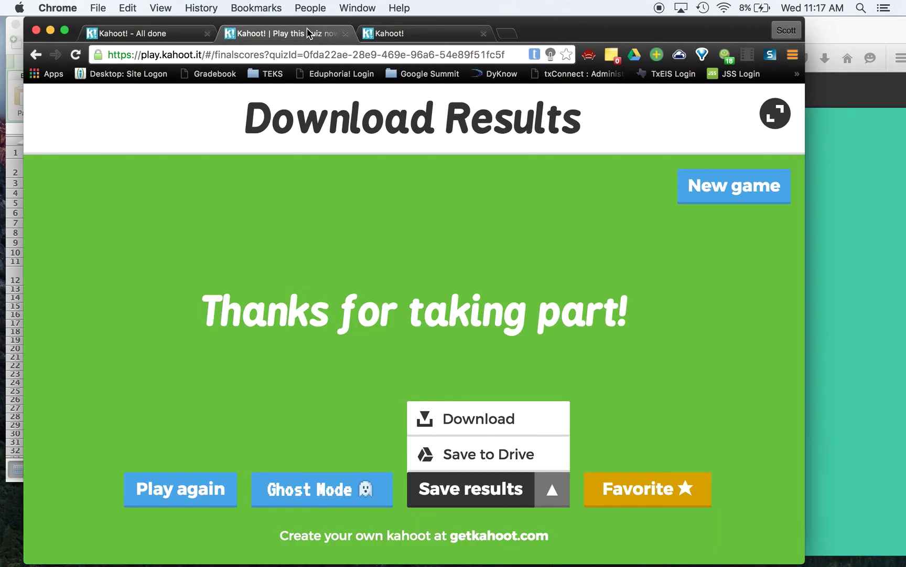